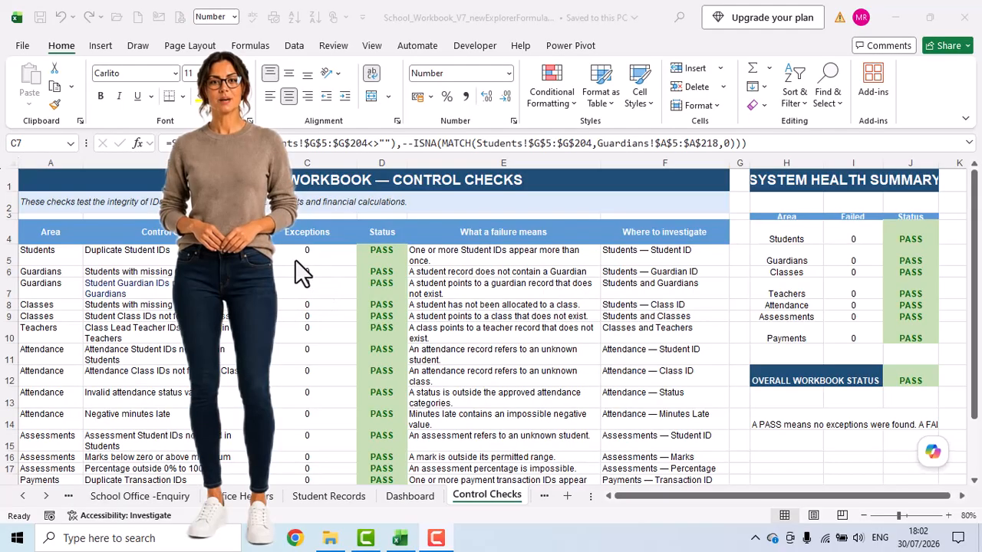
- Examine the exception formulas for duplicate student IDs and unmatched guardian IDs, and look through the remaining control checks
{"action": "left_click", "coordinate": [299, 282]}
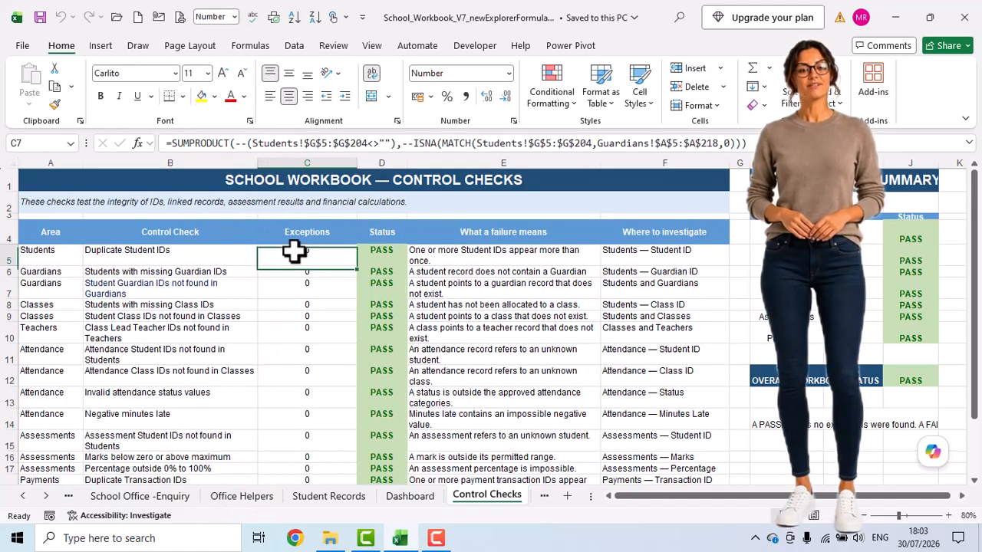
{"action": "left_click", "coordinate": [293, 250]}
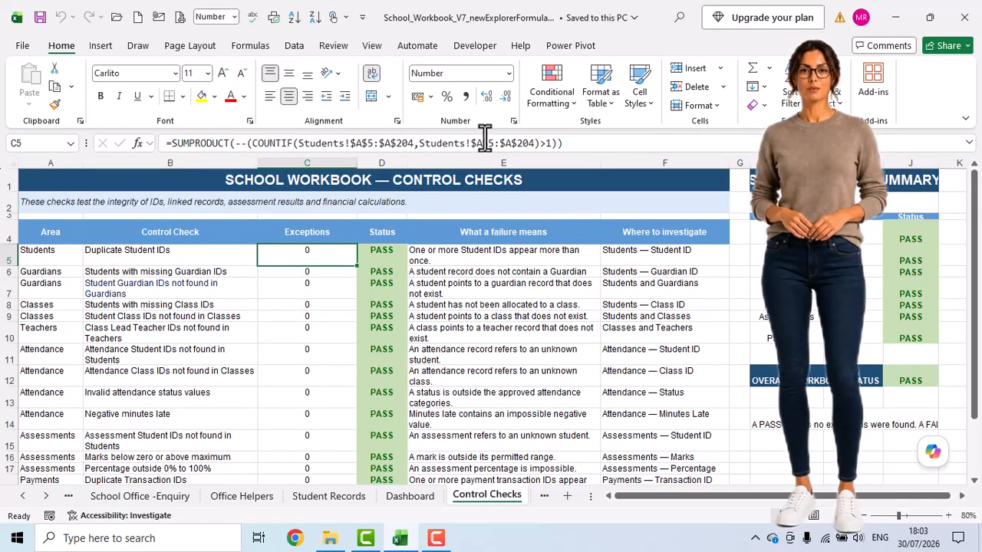
{"action": "left_click", "coordinate": [310, 285]}
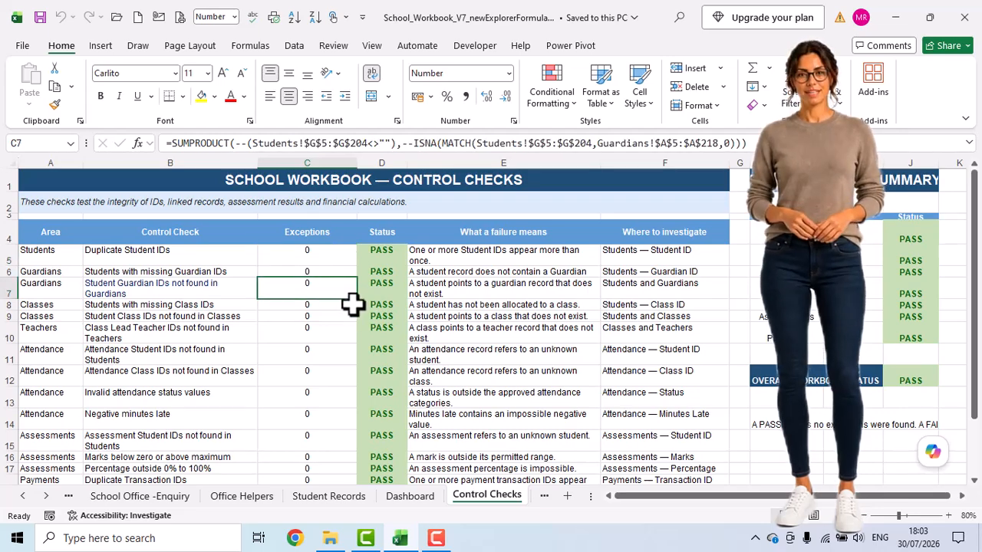
{"action": "left_click", "coordinate": [973, 484]}
{"action": "left_click", "coordinate": [972, 483]}
{"action": "left_click", "coordinate": [973, 483]}
{"action": "left_click", "coordinate": [972, 483]}
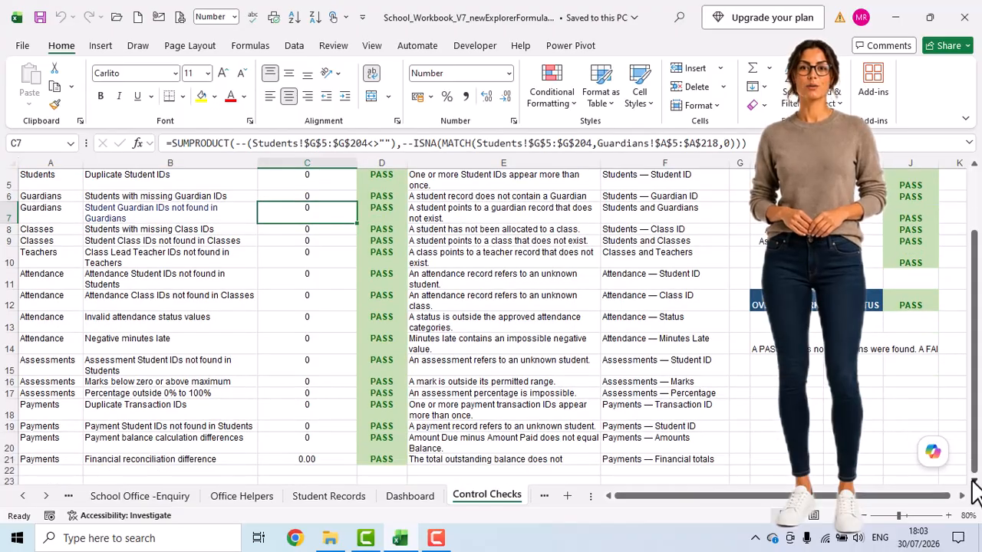
{"action": "left_click", "coordinate": [973, 483]}
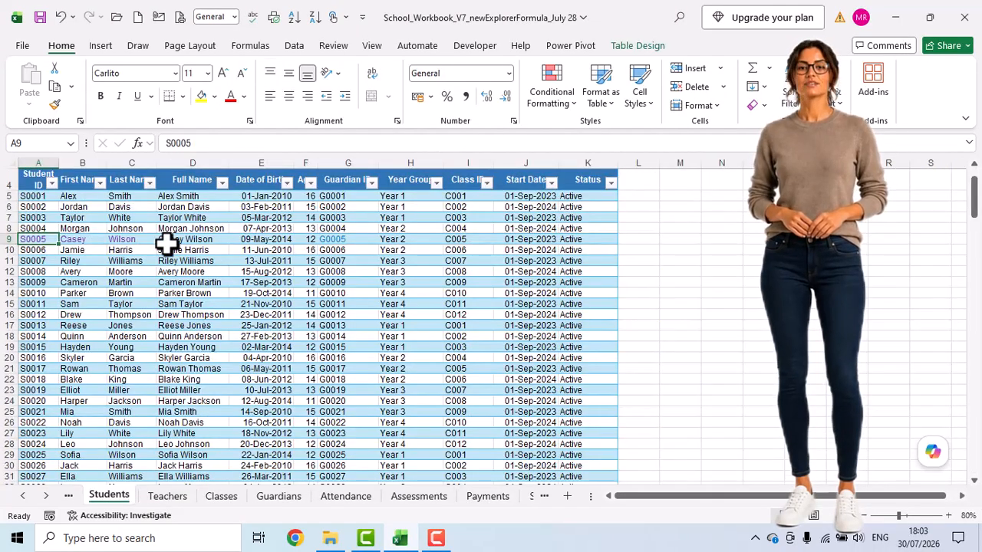
- Change the student ID in cell A9 of the Students sheet to duplicate the first student's ID
{"action": "left_click", "coordinate": [199, 144]}
{"action": "key", "text": "BackSpace"}
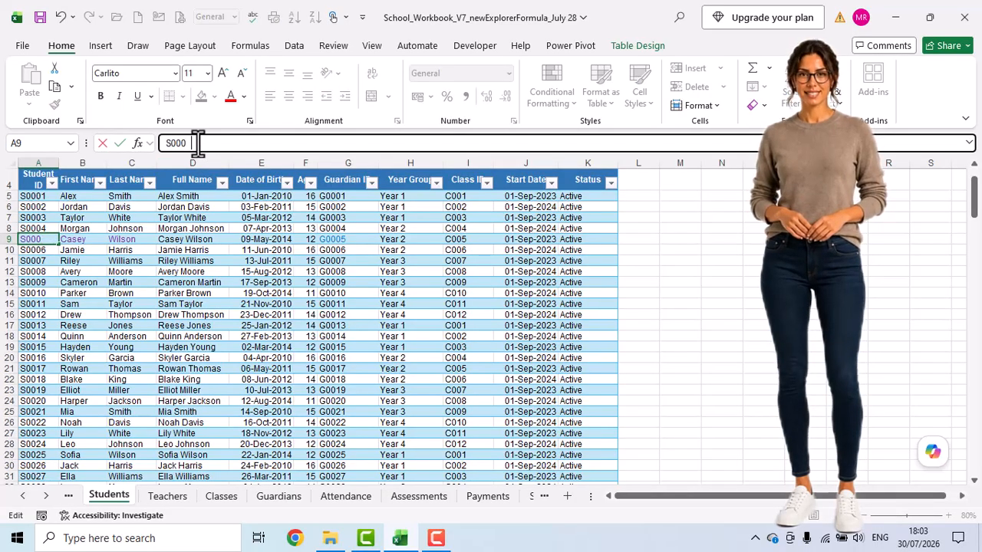
{"action": "type", "text": "1"}
{"action": "key", "text": "ctrl+Return"}
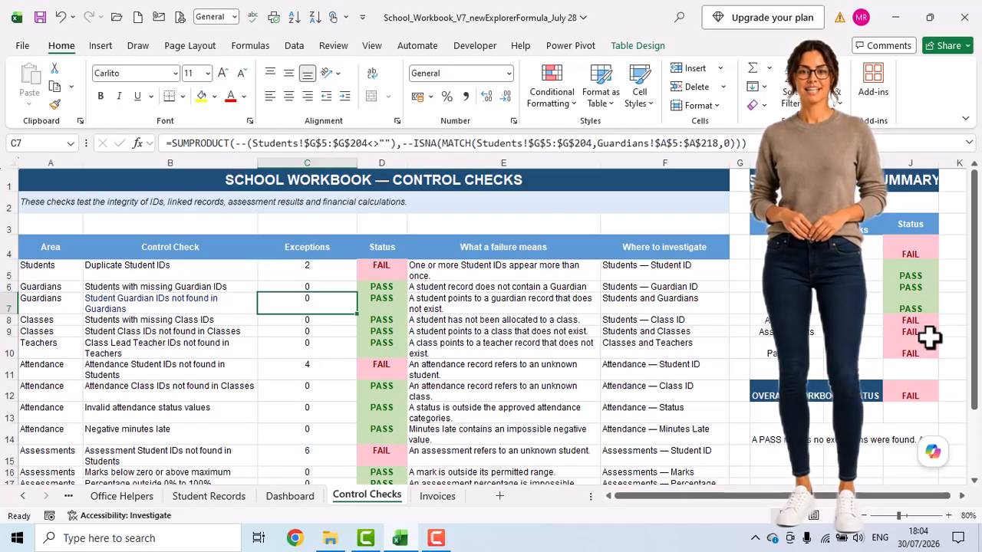
- Bring the workbook's first worksheets back within reach to return from Control Checks to the Students sheet
{"action": "left_click", "coordinate": [22, 496]}
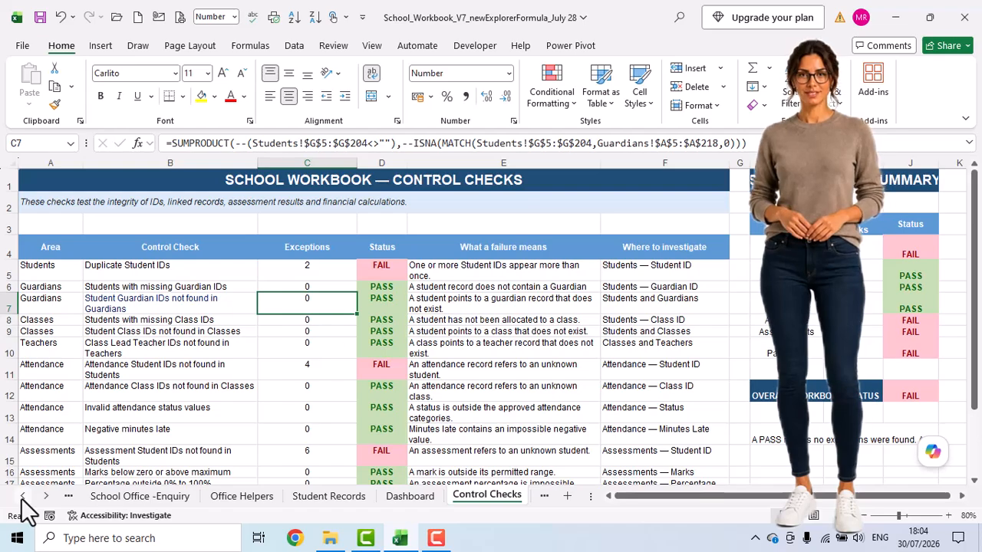
{"action": "left_click", "coordinate": [22, 496]}
{"action": "left_click", "coordinate": [22, 496]}
{"action": "left_click", "coordinate": [22, 496]}
{"action": "left_click", "coordinate": [22, 496]}
{"action": "left_click", "coordinate": [23, 496]}
{"action": "left_click", "coordinate": [22, 496]}
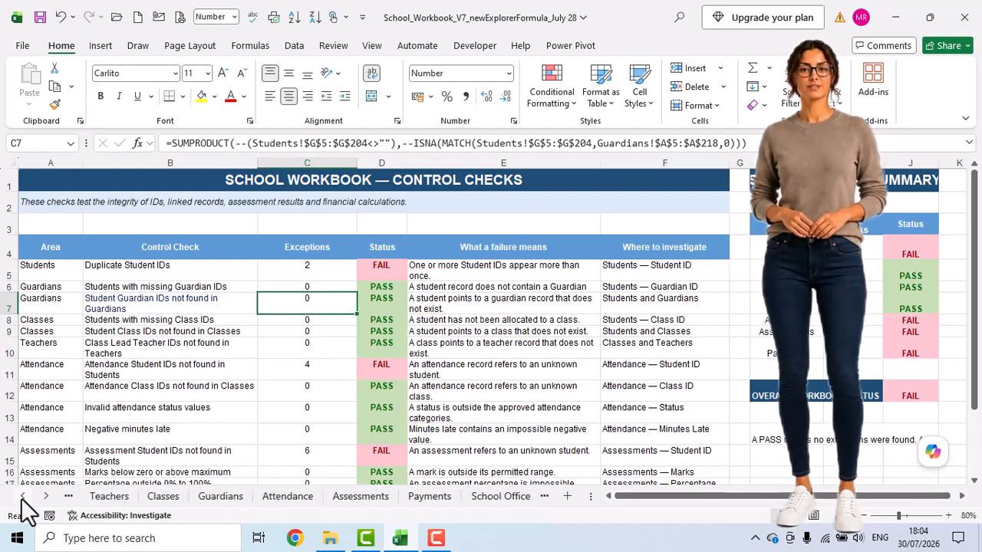
{"action": "left_click", "coordinate": [23, 497]}
{"action": "left_click", "coordinate": [22, 496]}
{"action": "left_click", "coordinate": [22, 496]}
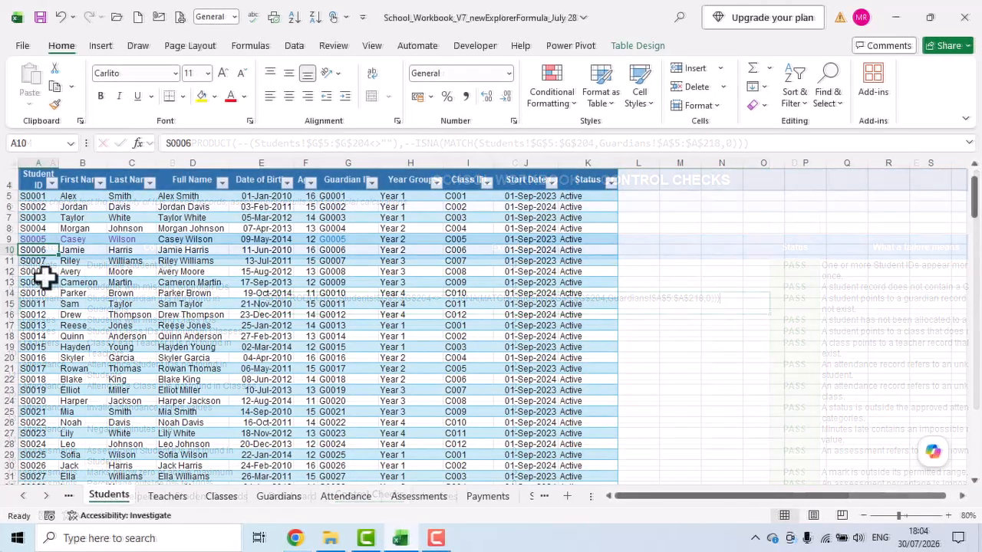
- Review the student record in row 9 and its matching guardian record in row 9 of the Guardians sheet
{"action": "left_click", "coordinate": [14, 240]}
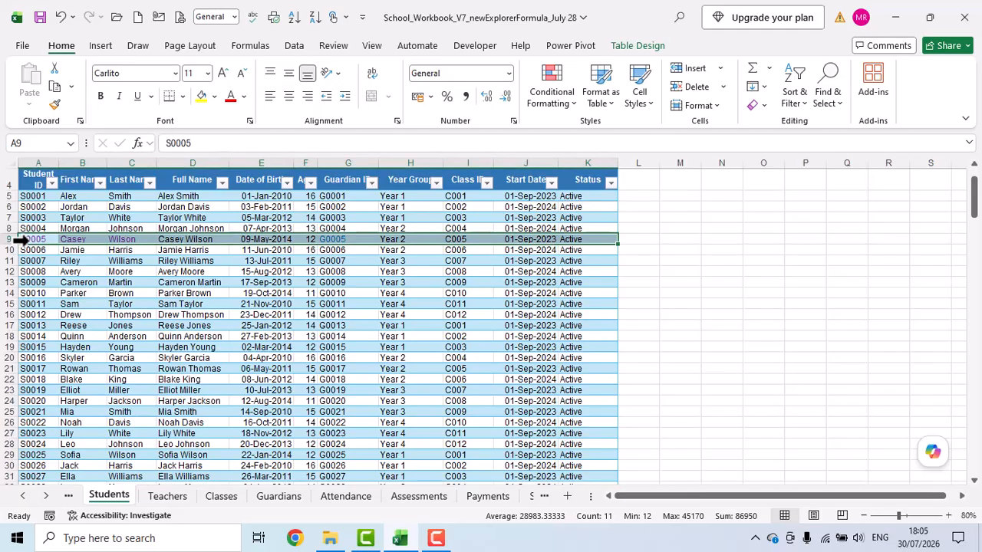
{"action": "left_click", "coordinate": [351, 248]}
{"action": "left_click", "coordinate": [278, 496]}
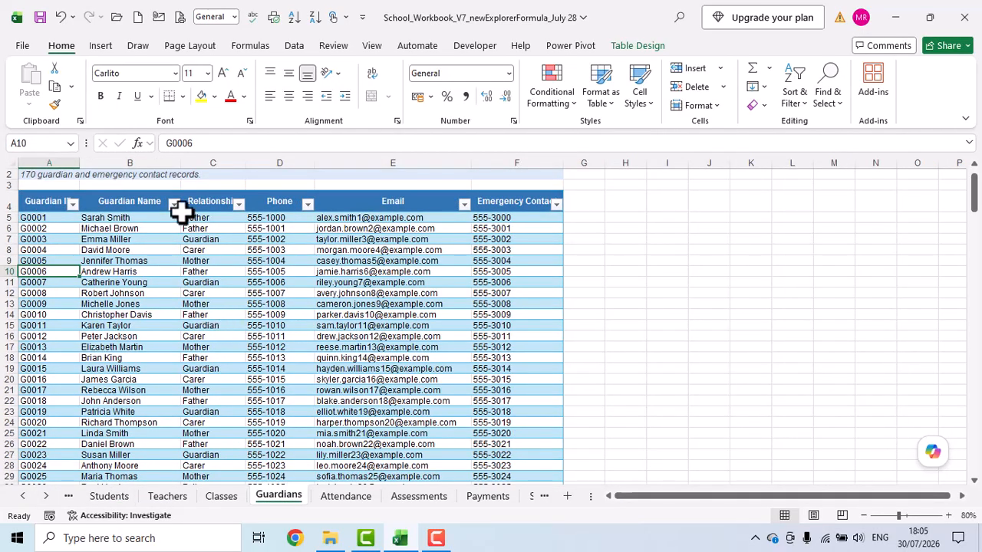
{"action": "left_click", "coordinate": [22, 261]}
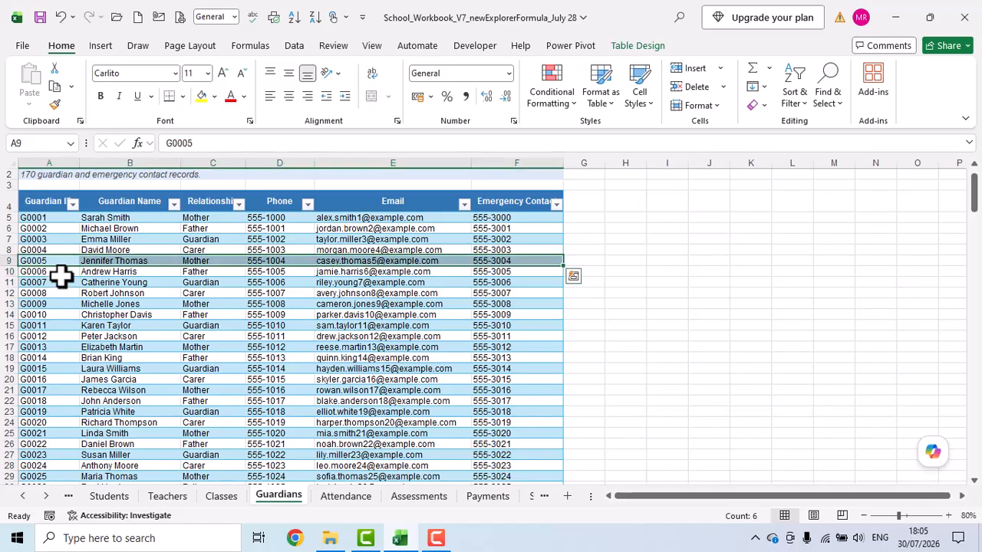
- Append 55 to the guardian ID in cell A9 of the Guardians sheet
{"action": "left_click", "coordinate": [60, 274]}
{"action": "left_click", "coordinate": [53, 261]}
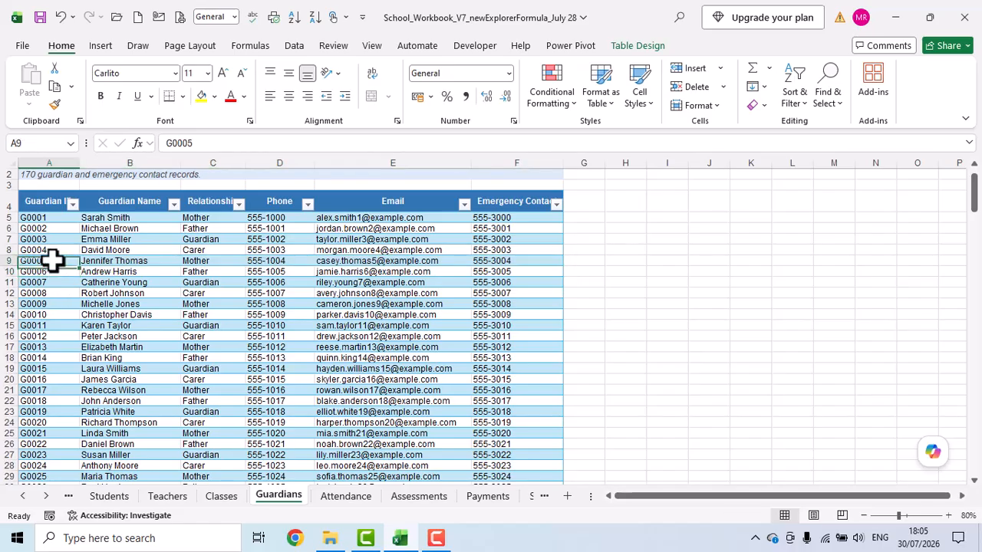
{"action": "left_click", "coordinate": [207, 145]}
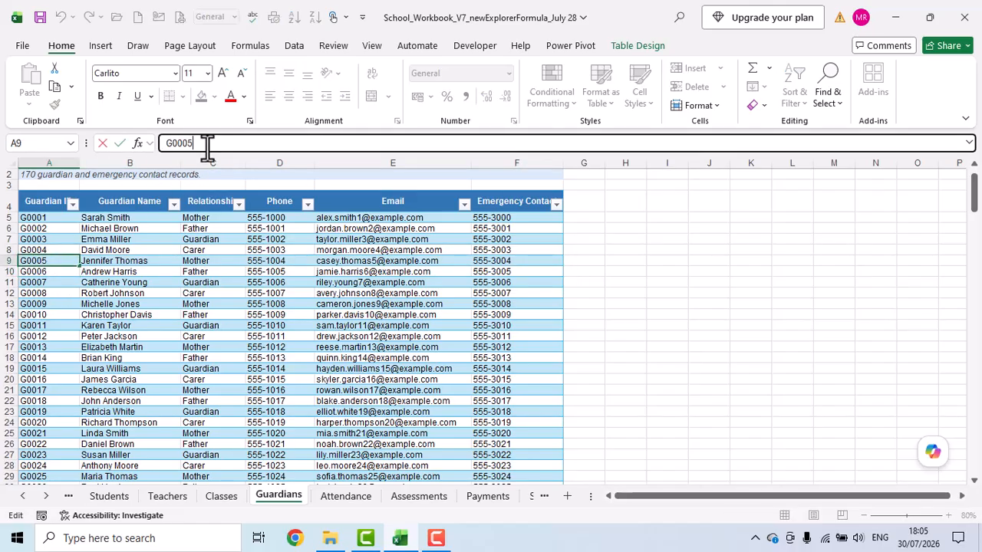
{"action": "type", "text": "55"}
{"action": "key", "text": "Return"}
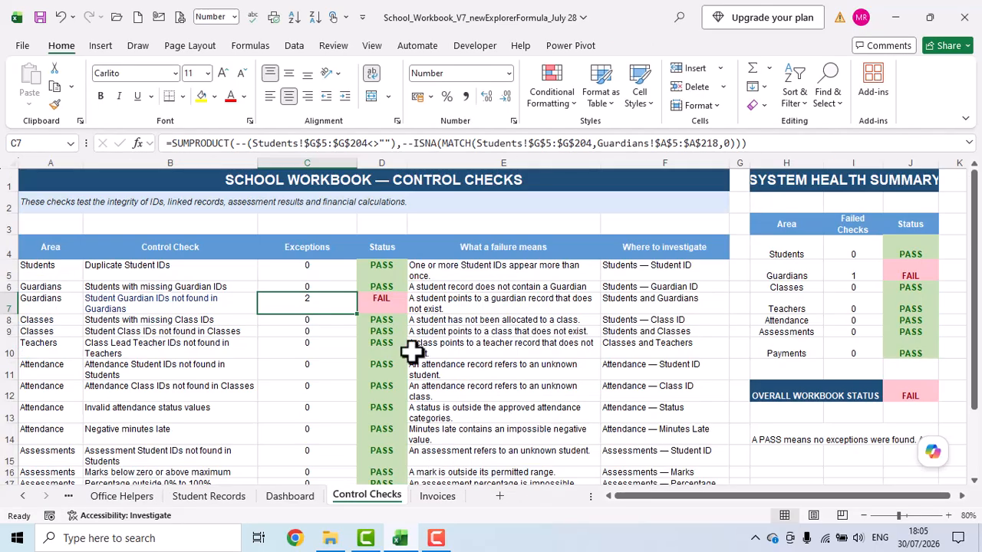
- Inspect the status of the unmatched guardian IDs check in row 7 of the Control Checks sheet
{"action": "left_click", "coordinate": [390, 304]}
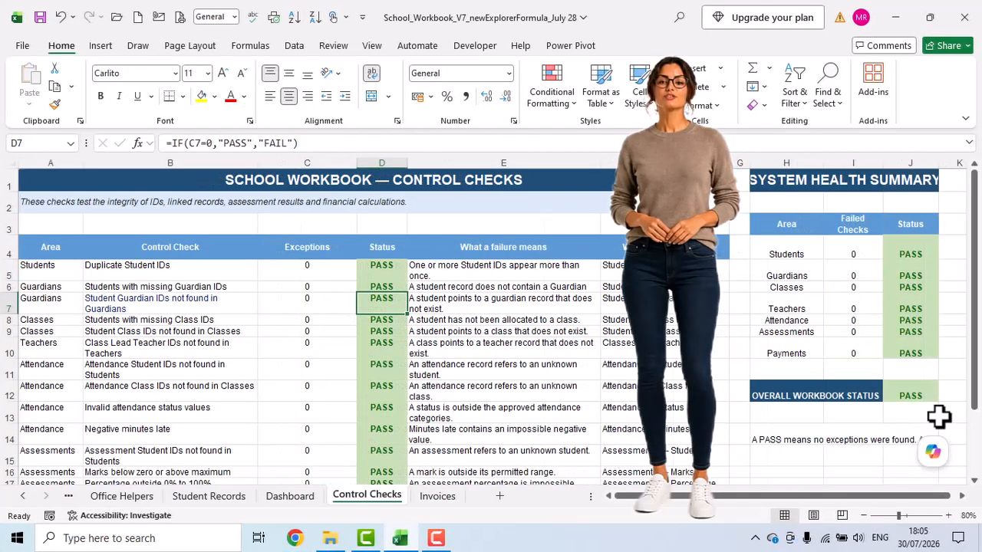
{"action": "left_click", "coordinate": [971, 480]}
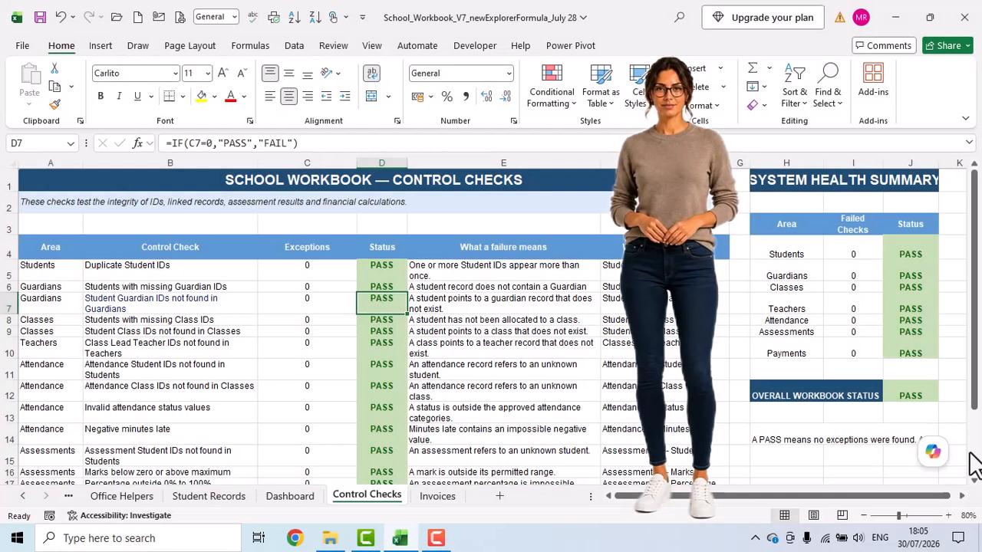
{"action": "left_click", "coordinate": [971, 483]}
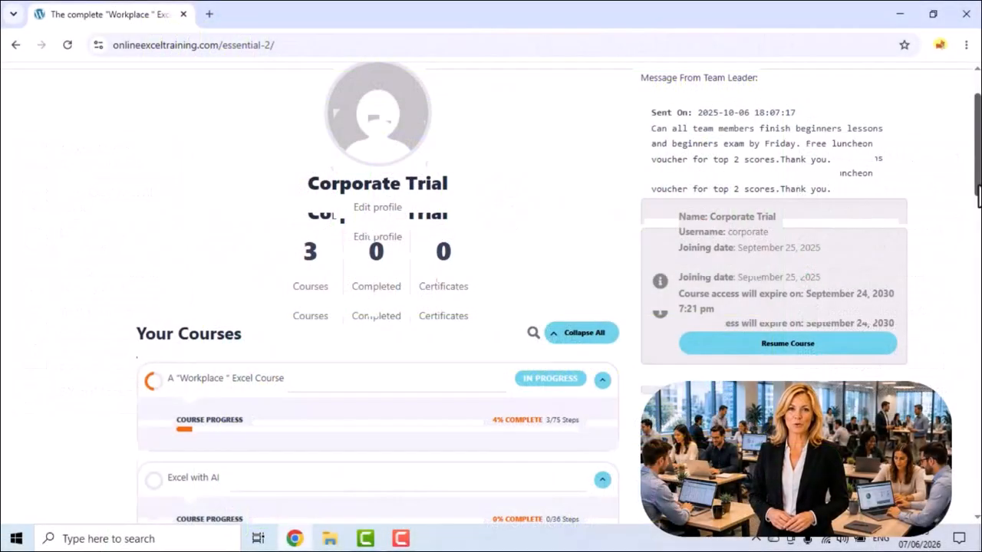
- In the browser, open the A "Workplace" Excel Course and the Excel with AI course to browse their content
{"action": "left_click_drag", "start_coordinate": [978, 192], "coordinate": [978, 244]}
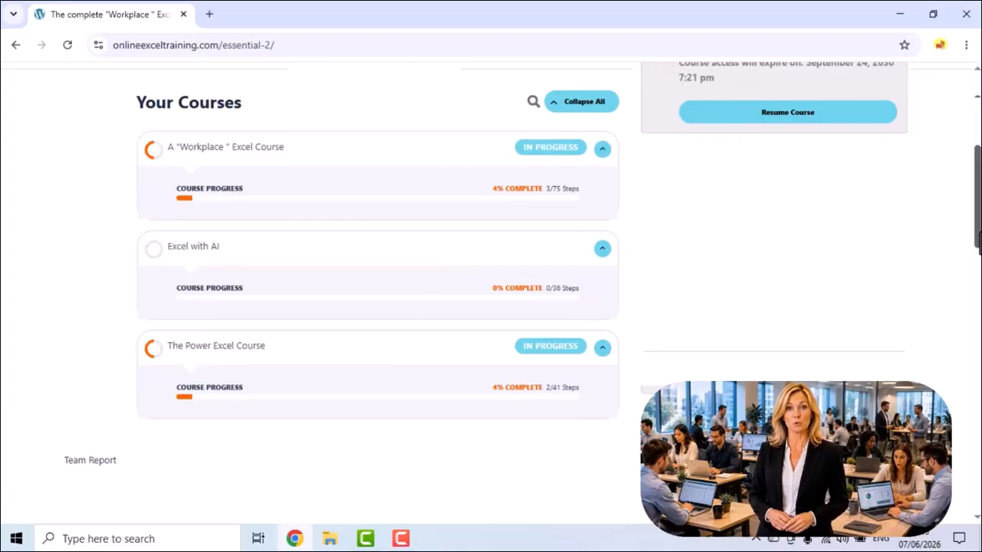
{"action": "scroll", "coordinate": [384, 242], "scroll_direction": "up", "scroll_amount": 1}
{"action": "left_click", "coordinate": [246, 243]}
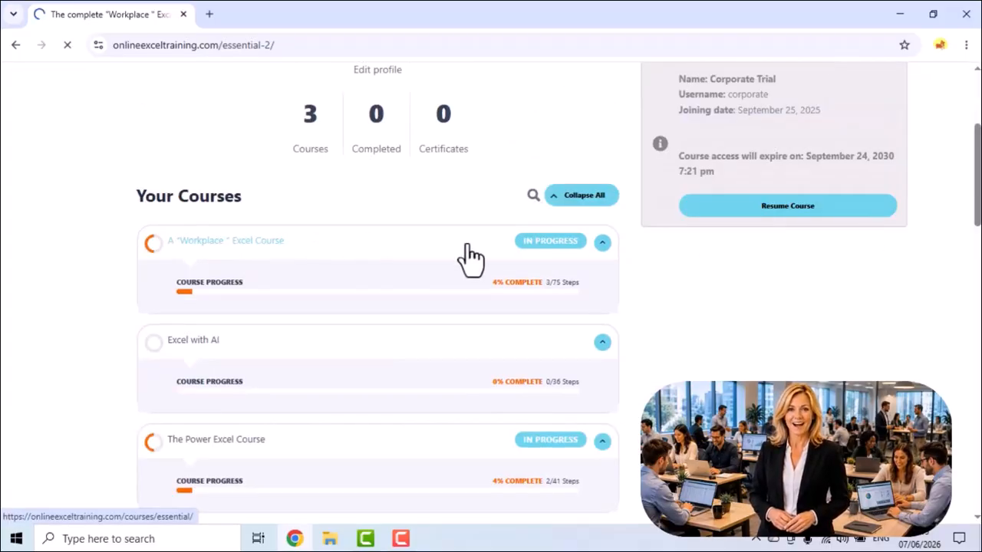
{"action": "scroll", "coordinate": [975, 230], "scroll_direction": "down", "scroll_amount": 1}
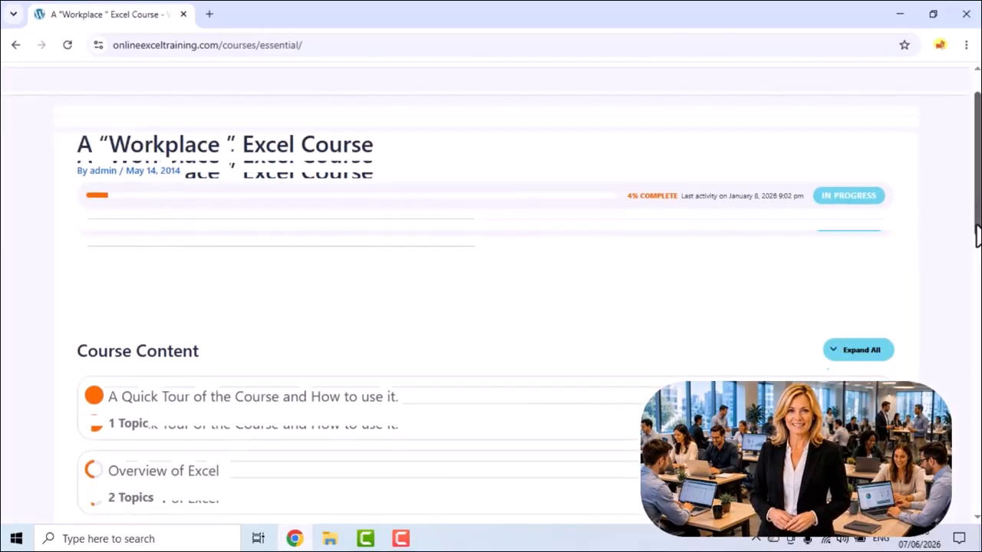
{"action": "scroll", "coordinate": [975, 230], "scroll_direction": "down", "scroll_amount": 1}
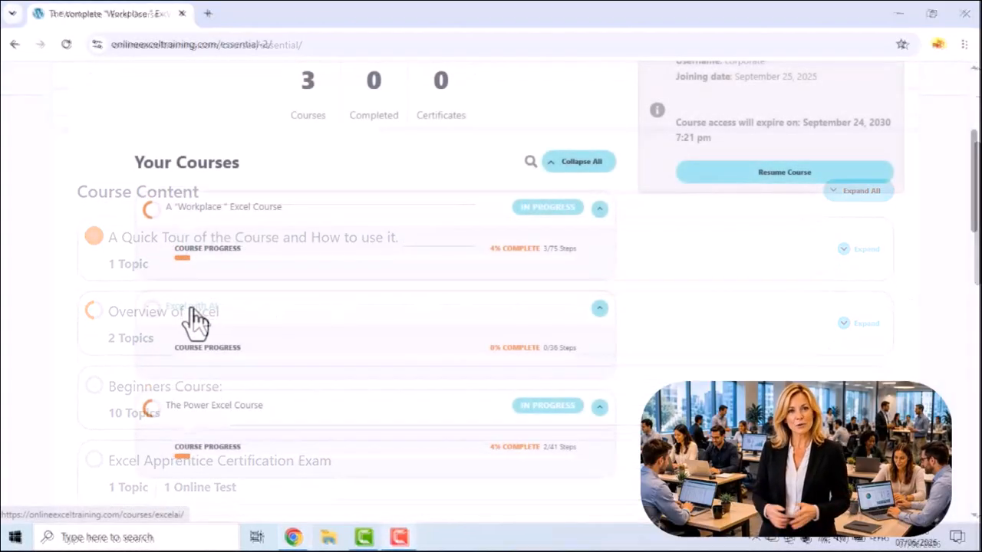
{"action": "left_click", "coordinate": [191, 310]}
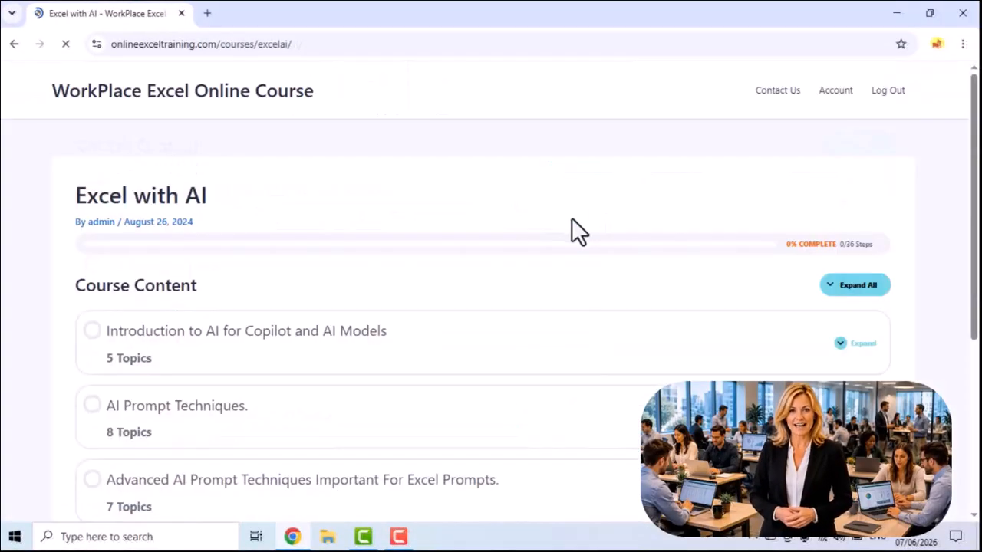
{"action": "left_click_drag", "start_coordinate": [974, 352], "coordinate": [975, 420]}
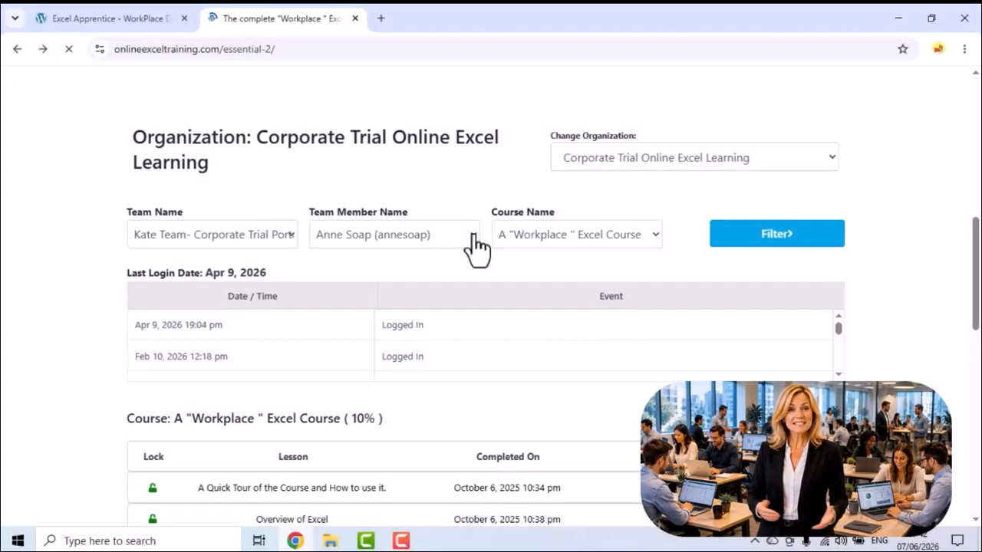
- Examine the team report's member and course choices, and expand the Overview of Excel lesson in the progress list
{"action": "left_click", "coordinate": [473, 244]}
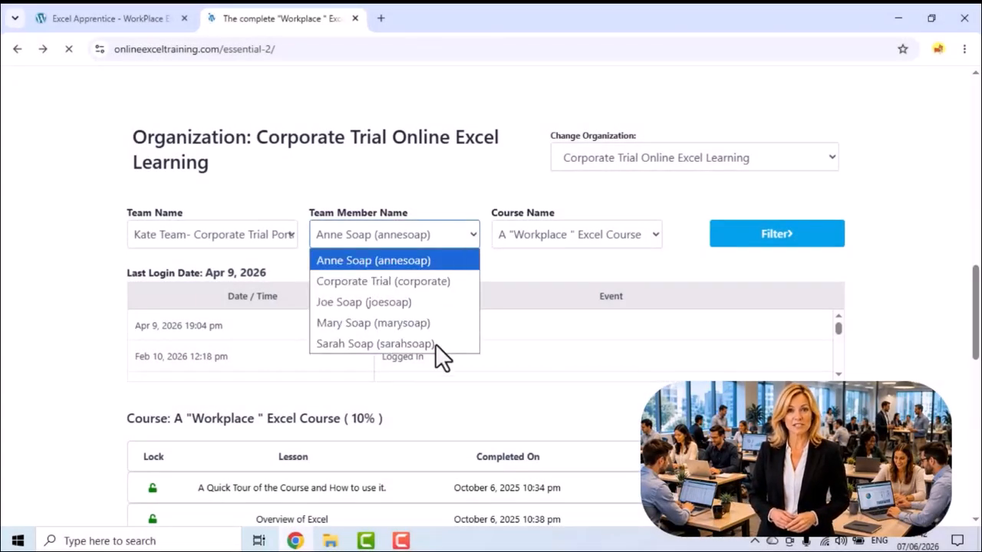
{"action": "left_click", "coordinate": [649, 240]}
{"action": "left_click", "coordinate": [649, 241]}
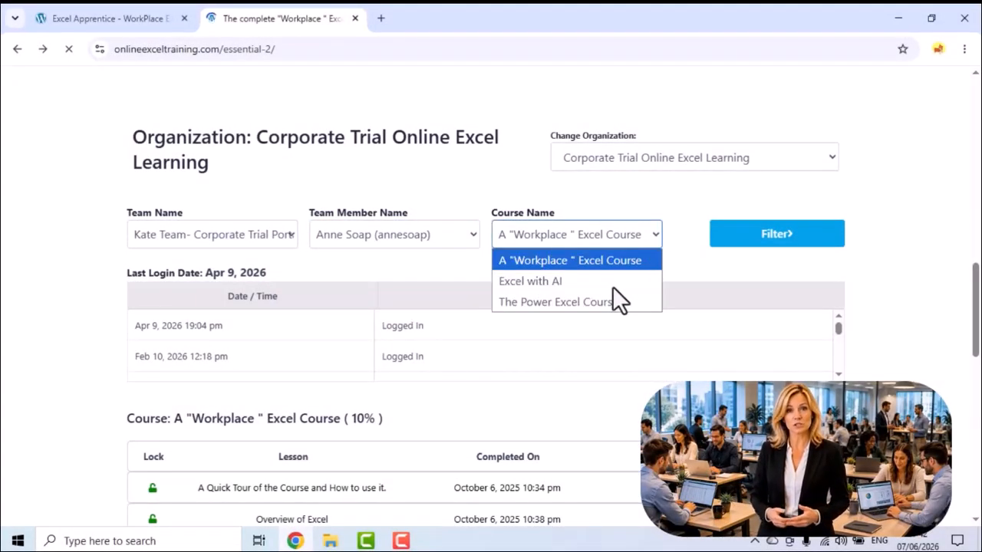
{"action": "left_click_drag", "start_coordinate": [974, 344], "coordinate": [976, 361]}
{"action": "scroll", "coordinate": [779, 293], "scroll_direction": "down", "scroll_amount": 3}
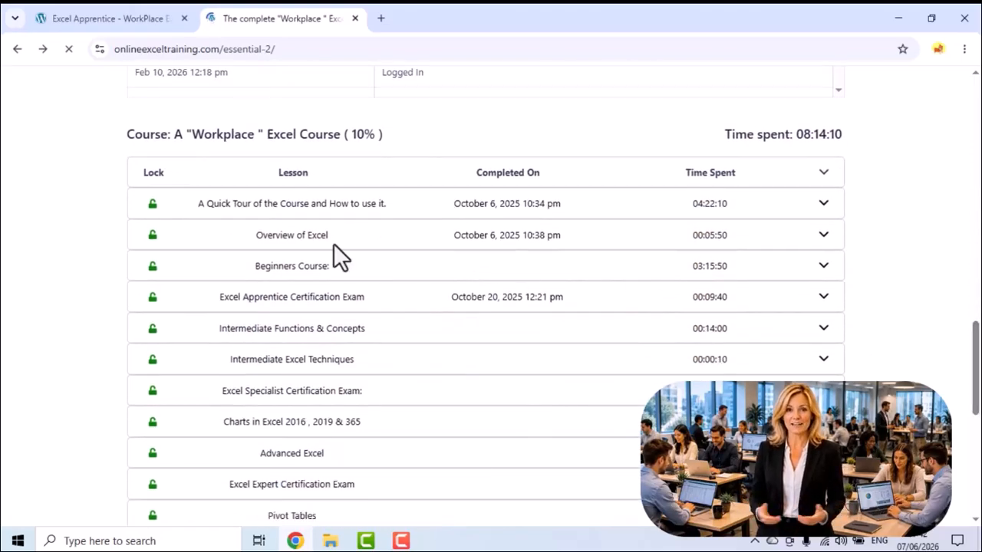
{"action": "left_click", "coordinate": [823, 235]}
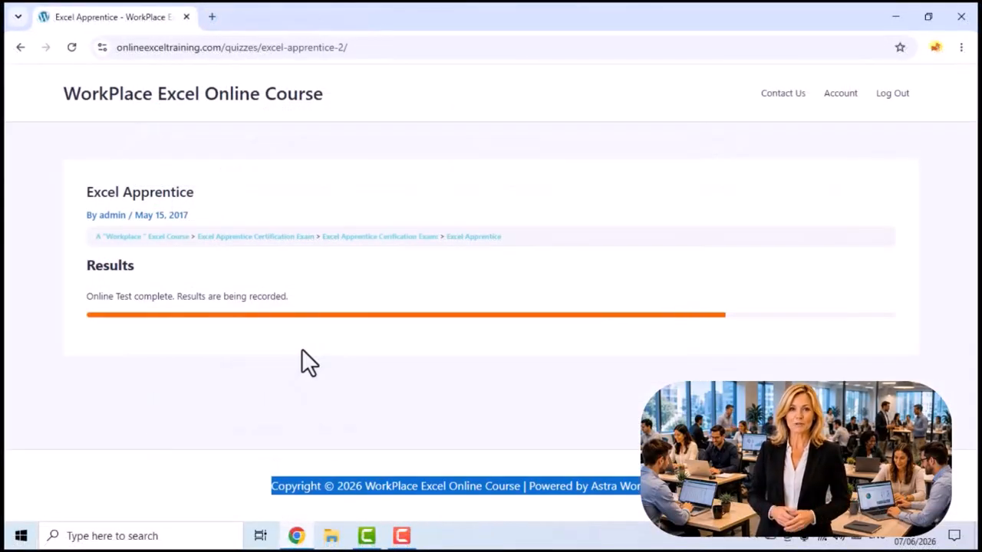
- Review the Excel Apprentice online test results and open the certificate for printing
{"action": "scroll", "coordinate": [973, 523], "scroll_direction": "down", "scroll_amount": 3}
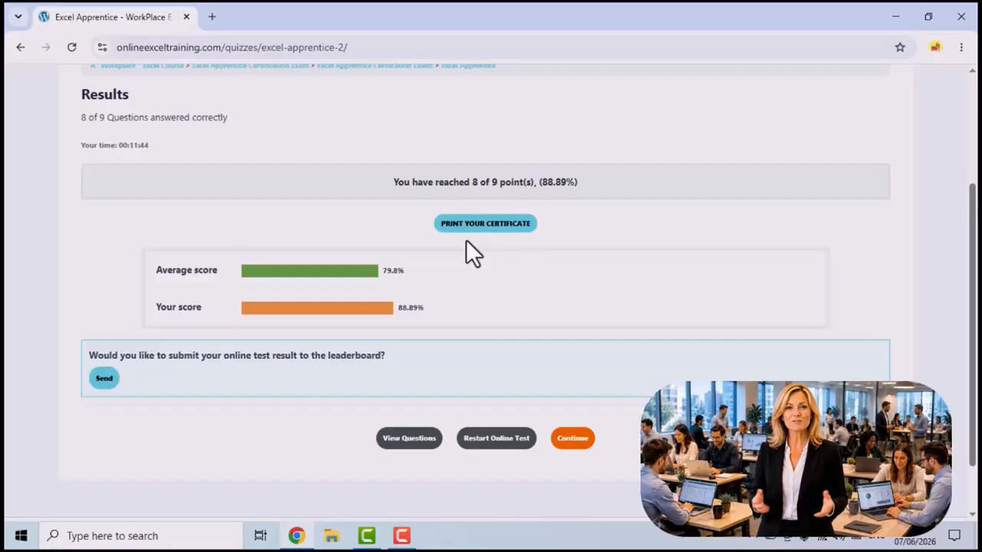
{"action": "left_click", "coordinate": [482, 229]}
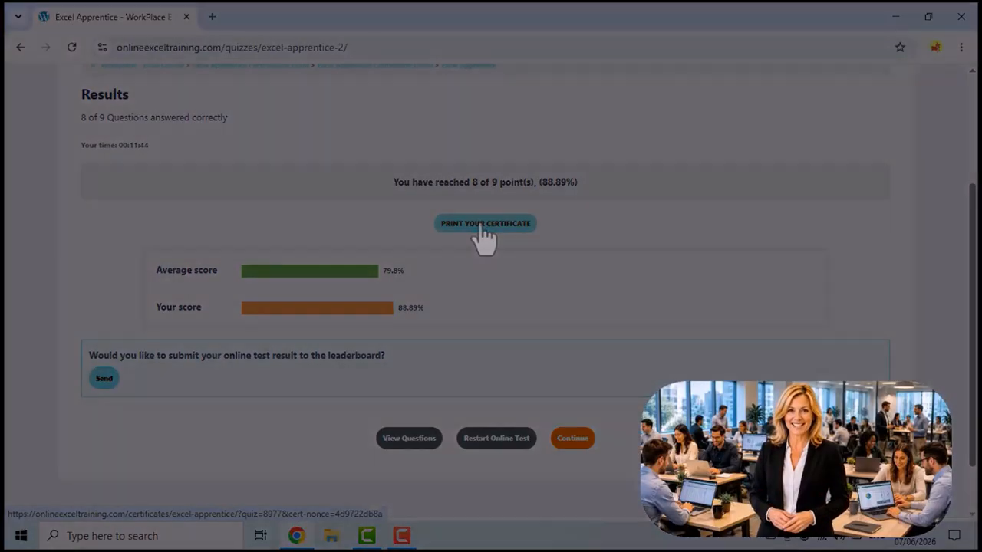